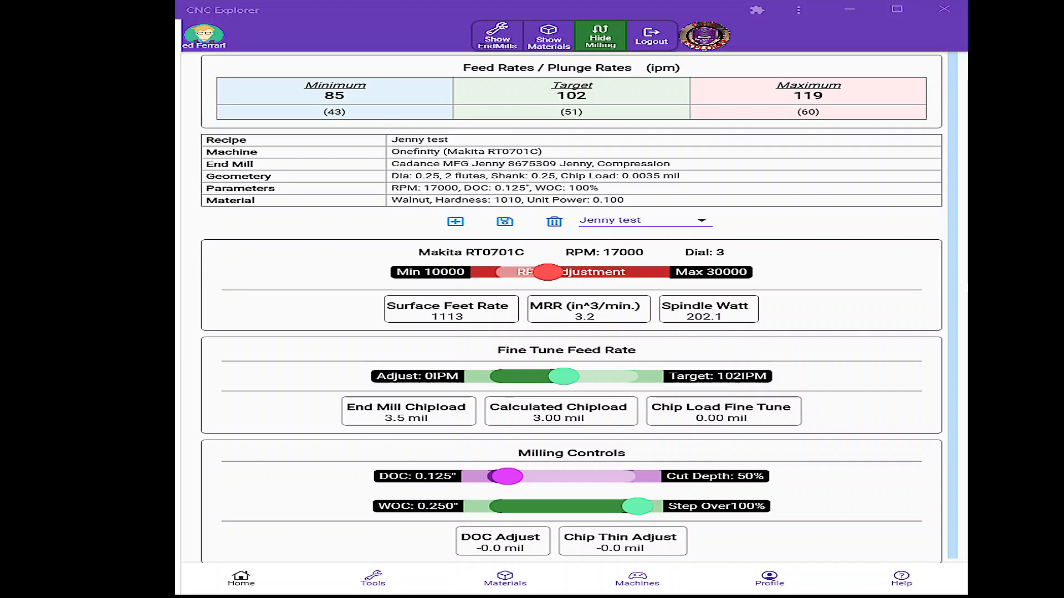
Show the material list instead of the milling controls, set its category filter to All, and clear the search text.
{"action": "left_click", "coordinate": [598, 45]}
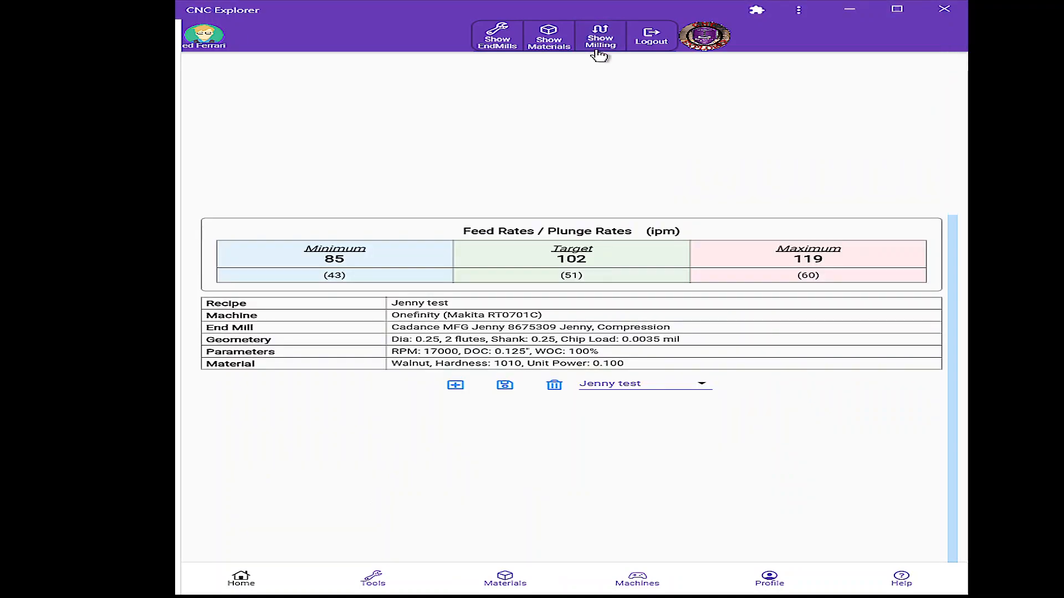
{"action": "left_click", "coordinate": [549, 44]}
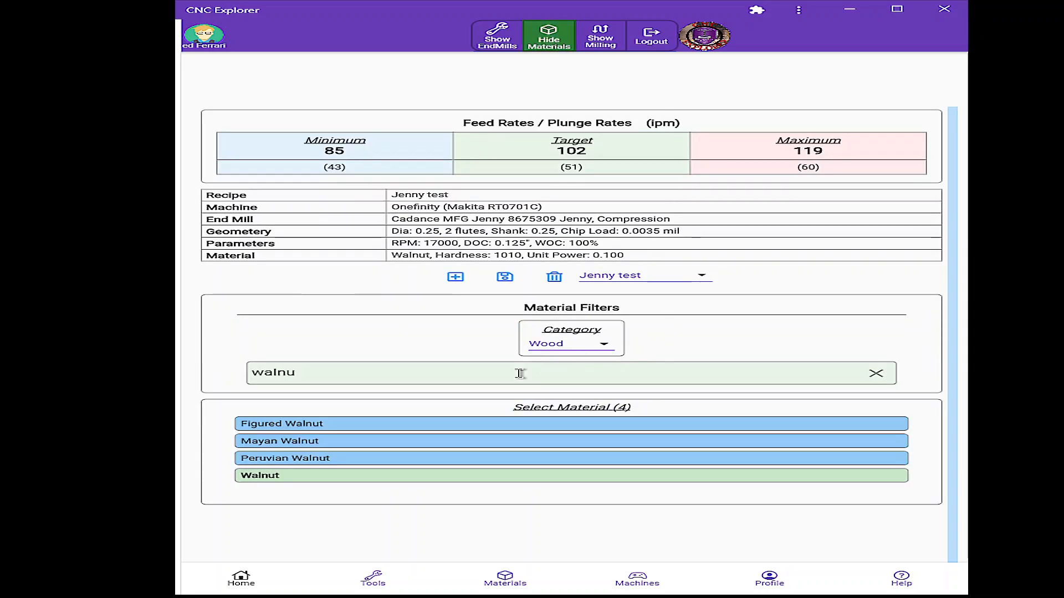
{"action": "left_click", "coordinate": [601, 346]}
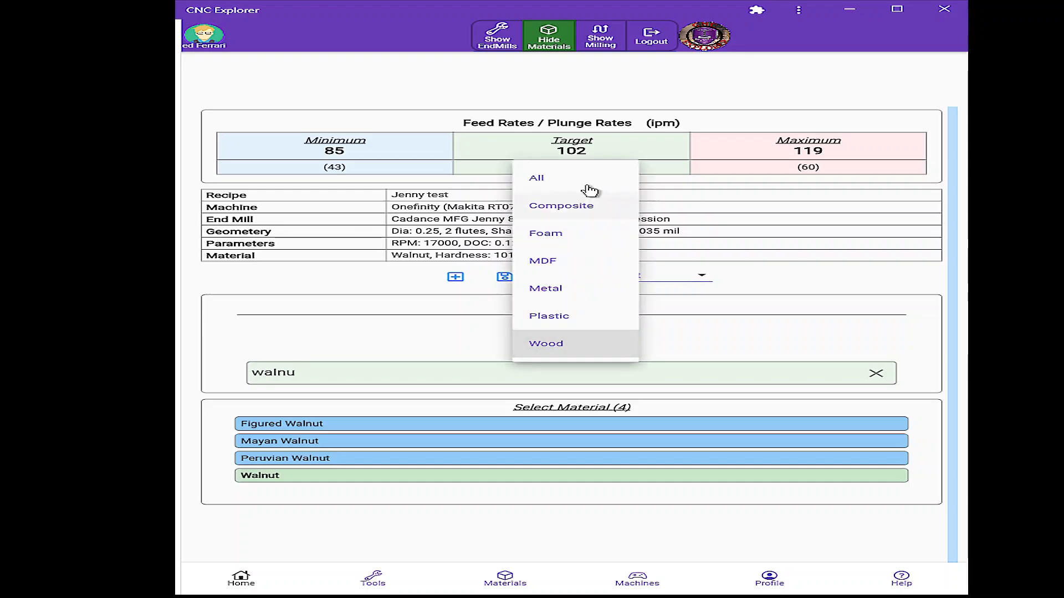
{"action": "left_click", "coordinate": [543, 183]}
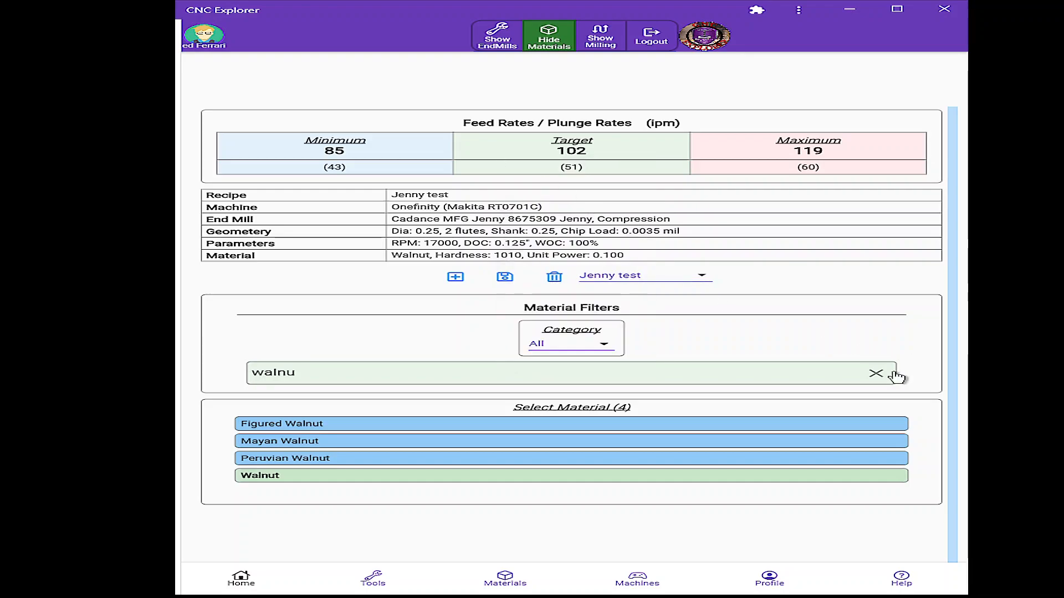
{"action": "left_click", "coordinate": [876, 374]}
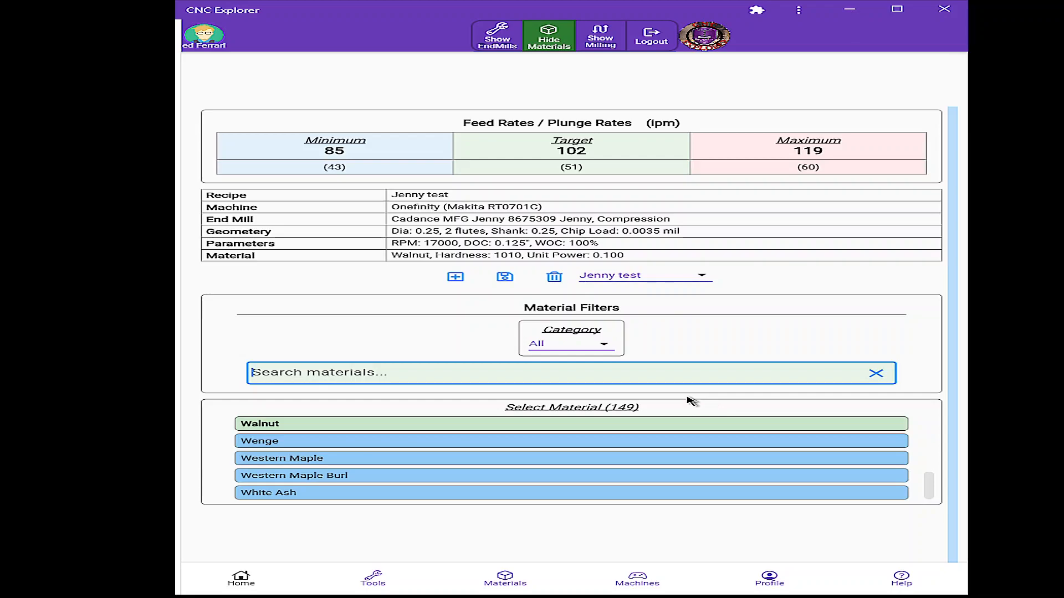
Filter the material list by MDF, Plastic, Metal and Wood in turn to view each category's materials.
{"action": "left_click", "coordinate": [601, 348]}
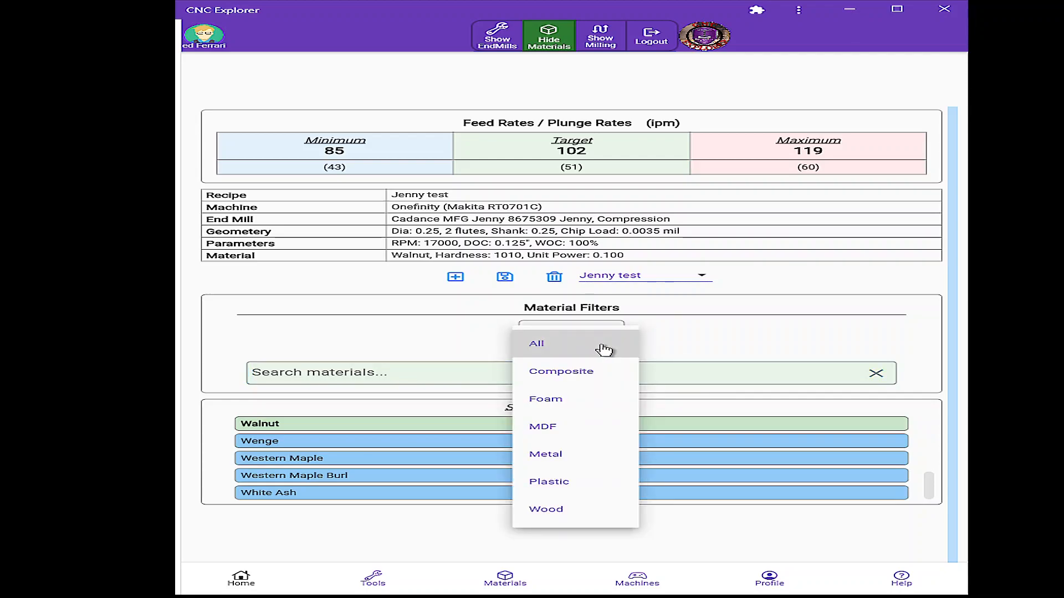
{"action": "left_click", "coordinate": [556, 433]}
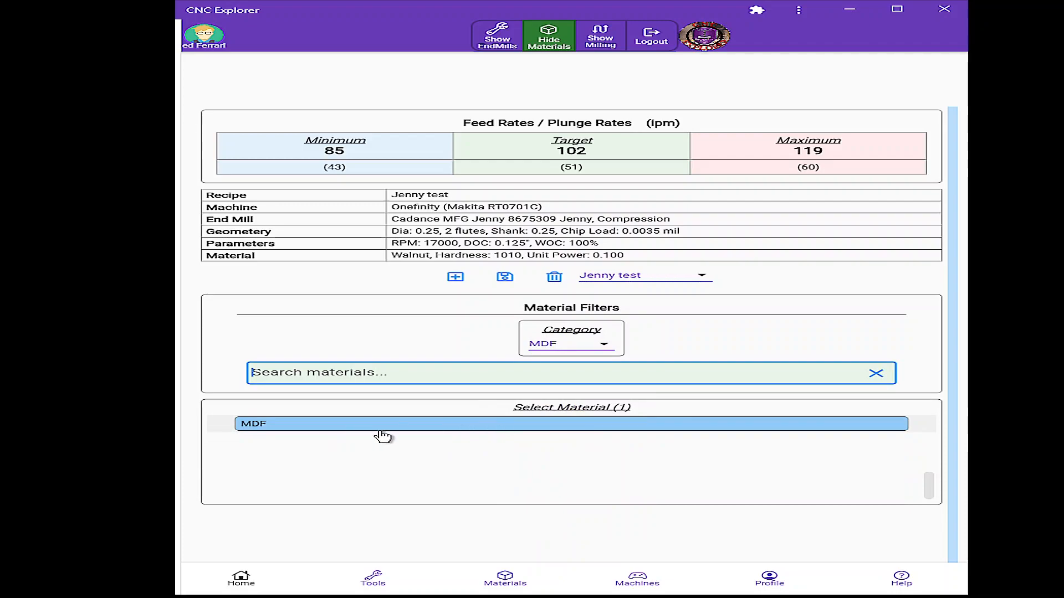
{"action": "left_click", "coordinate": [608, 347]}
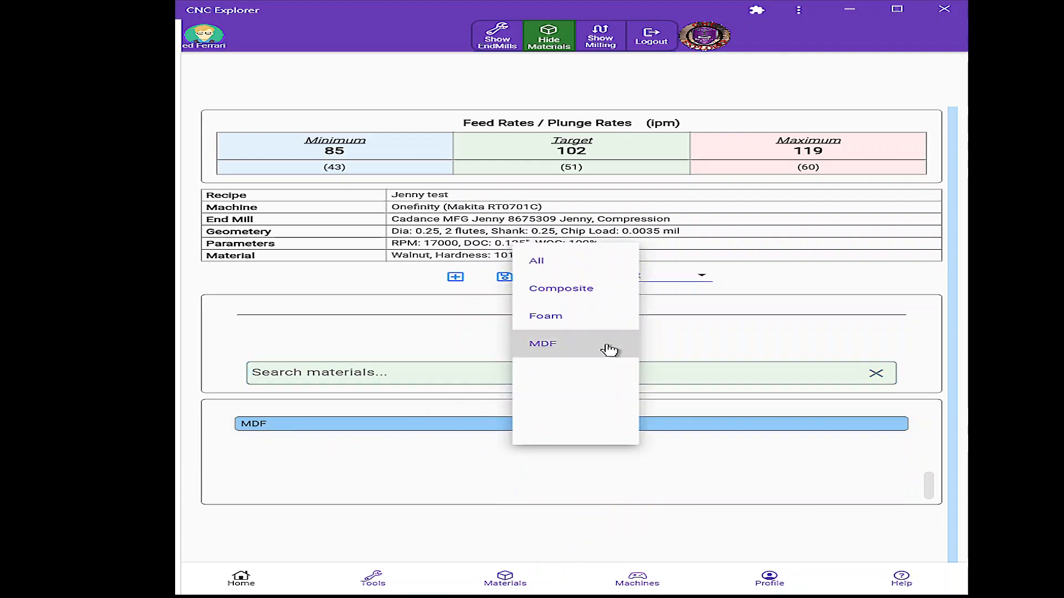
{"action": "left_click", "coordinate": [572, 400]}
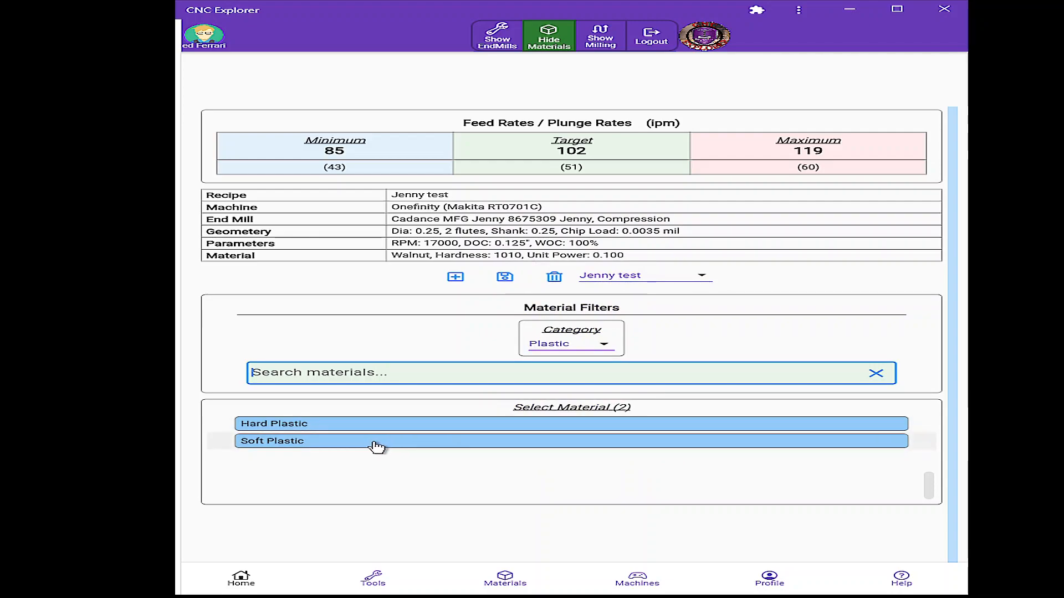
{"action": "left_click", "coordinate": [606, 344]}
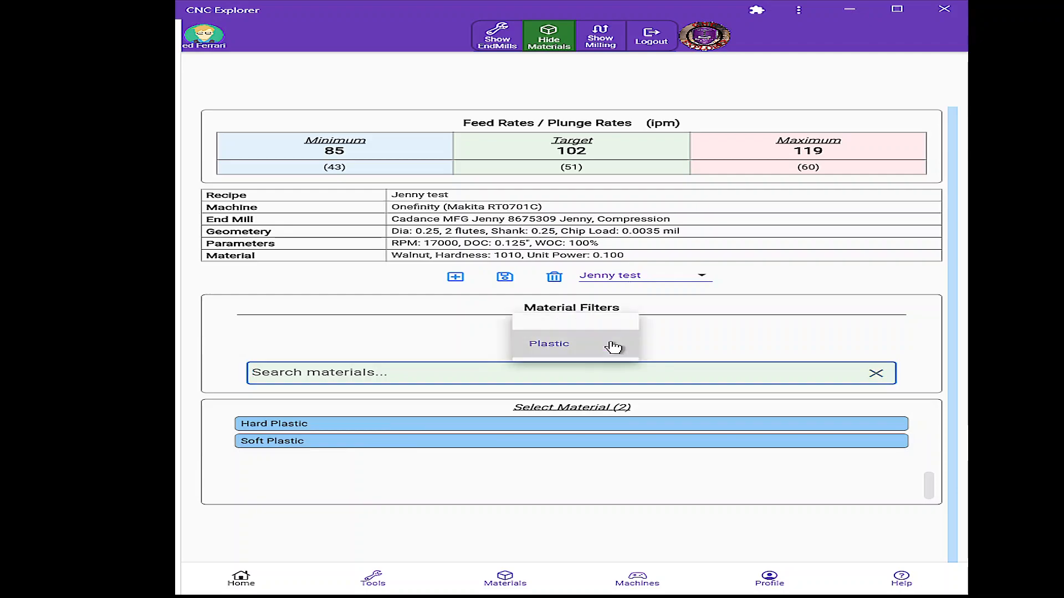
{"action": "left_click", "coordinate": [555, 320]}
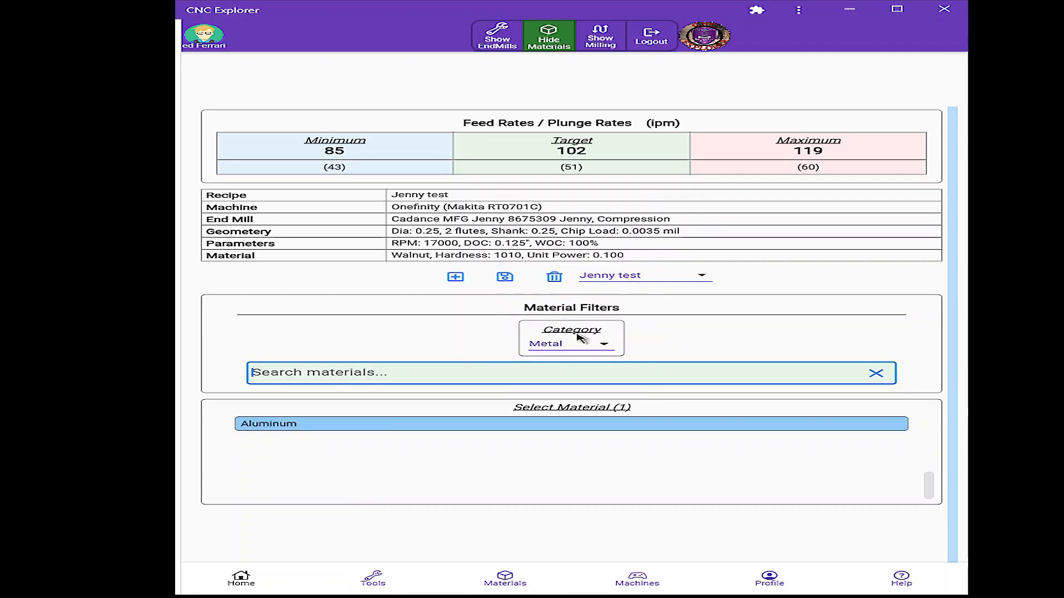
{"action": "left_click", "coordinate": [605, 347]}
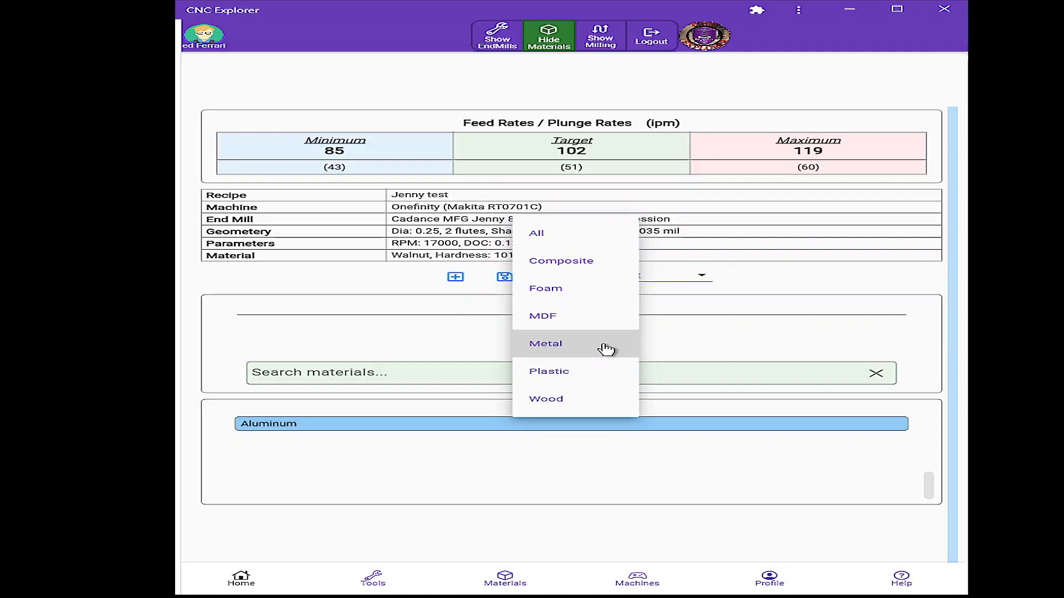
{"action": "left_click", "coordinate": [554, 400]}
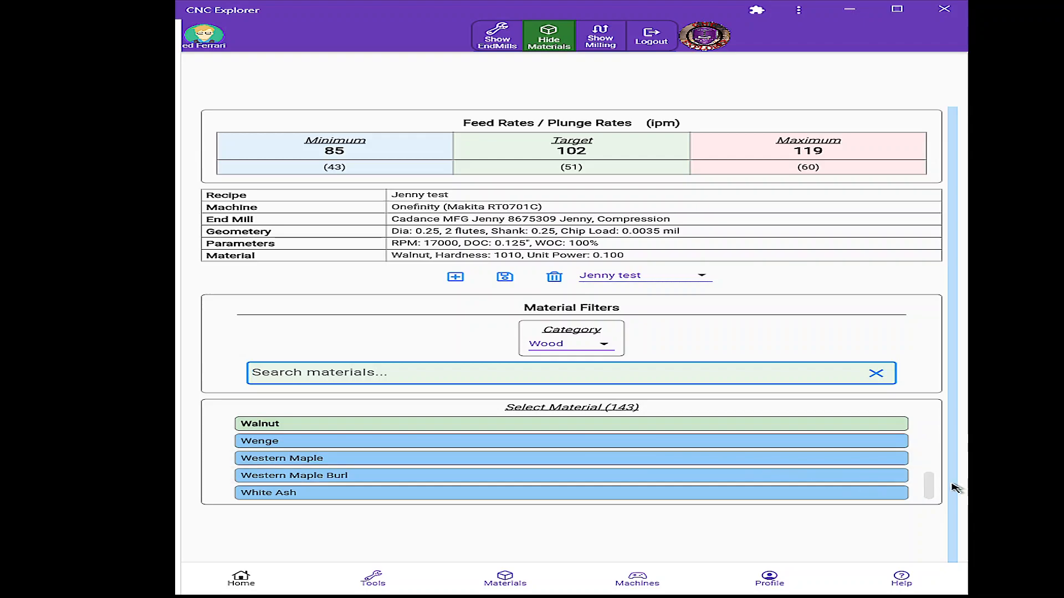
Look through the wood materials and search them for "wal".
{"action": "left_click_drag", "start_coordinate": [931, 491], "coordinate": [911, 457]}
{"action": "scroll", "coordinate": [910, 456], "scroll_direction": "down", "scroll_amount": 10}
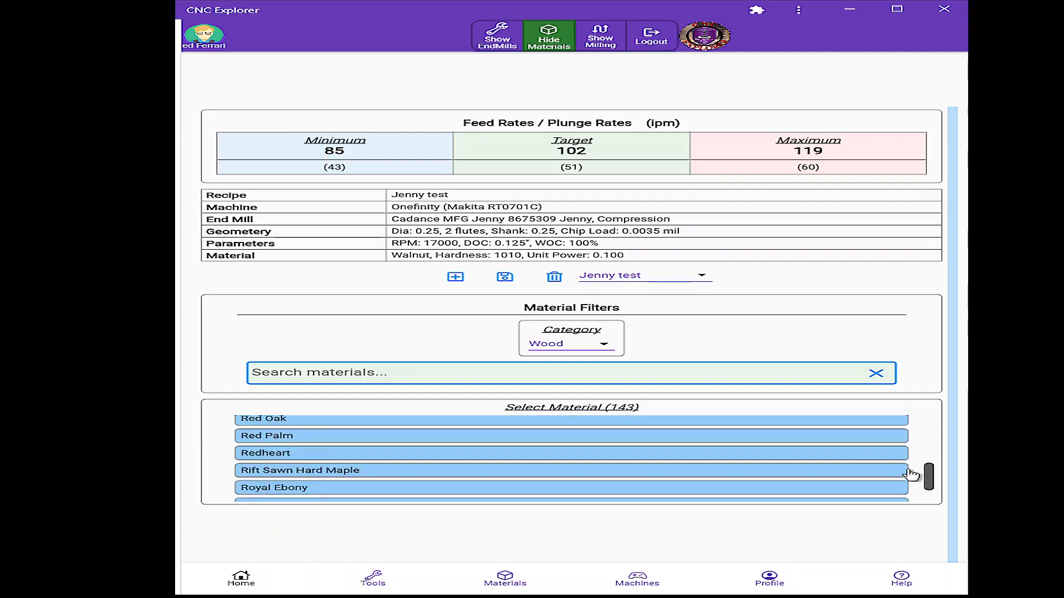
{"action": "scroll", "coordinate": [910, 463], "scroll_direction": "up", "scroll_amount": 6}
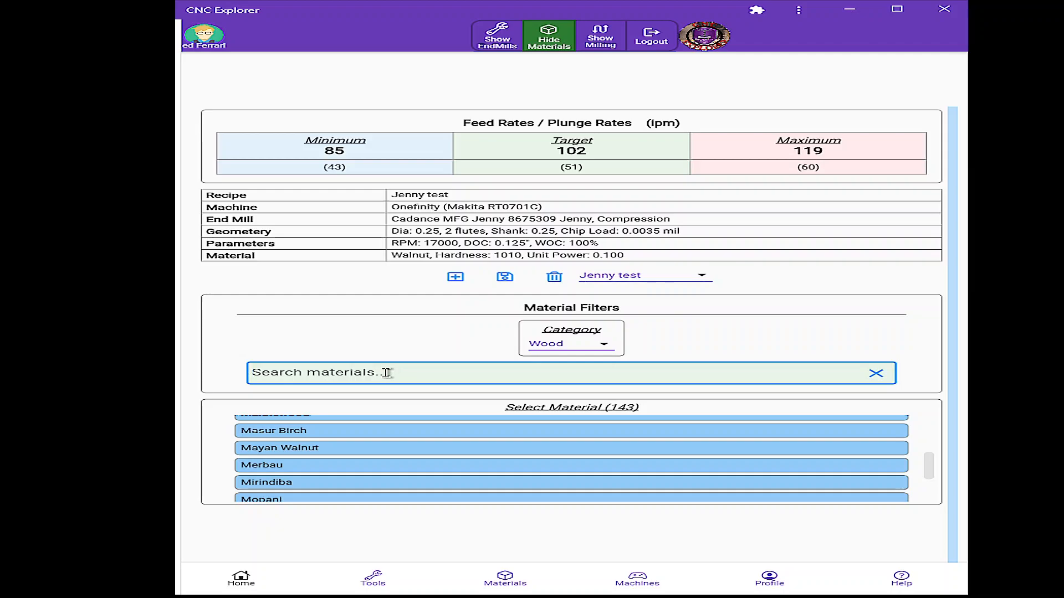
{"action": "type", "text": "wal"}
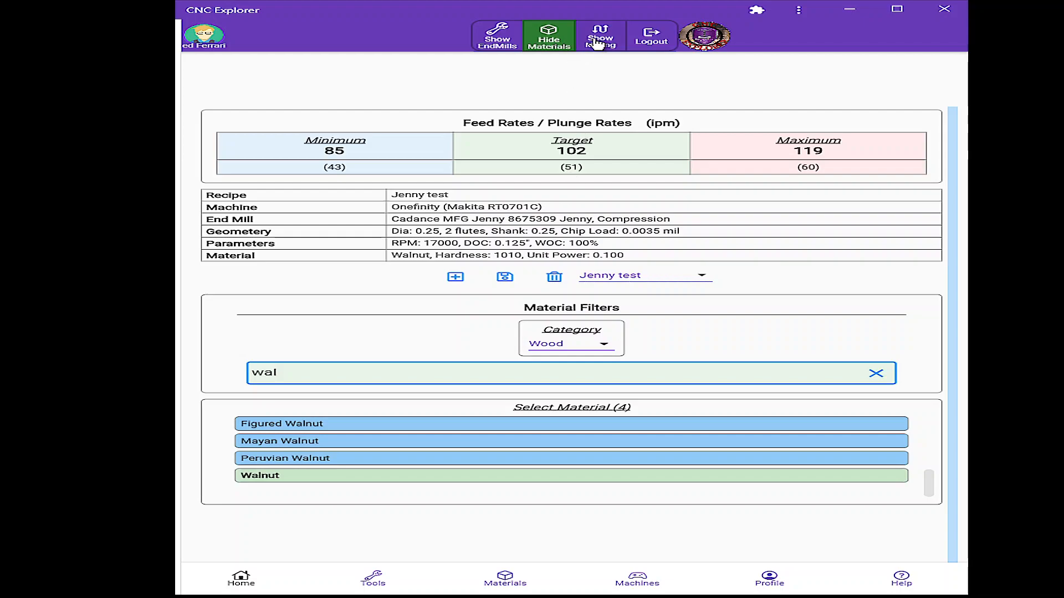
Hide the material list and show the milling controls for the walnut recipe.
{"action": "left_click", "coordinate": [552, 41]}
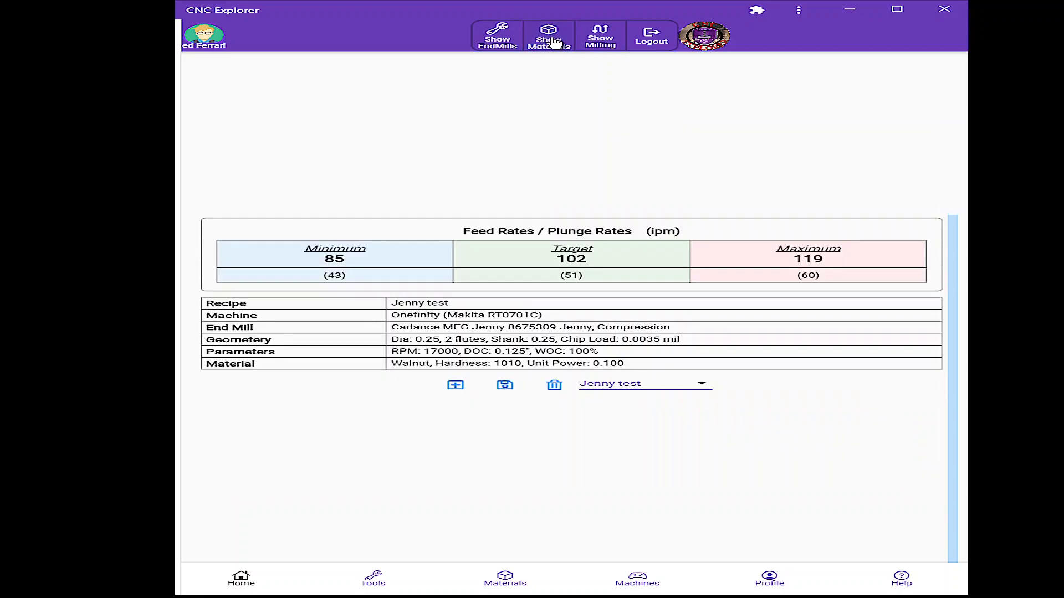
{"action": "left_click", "coordinate": [609, 41]}
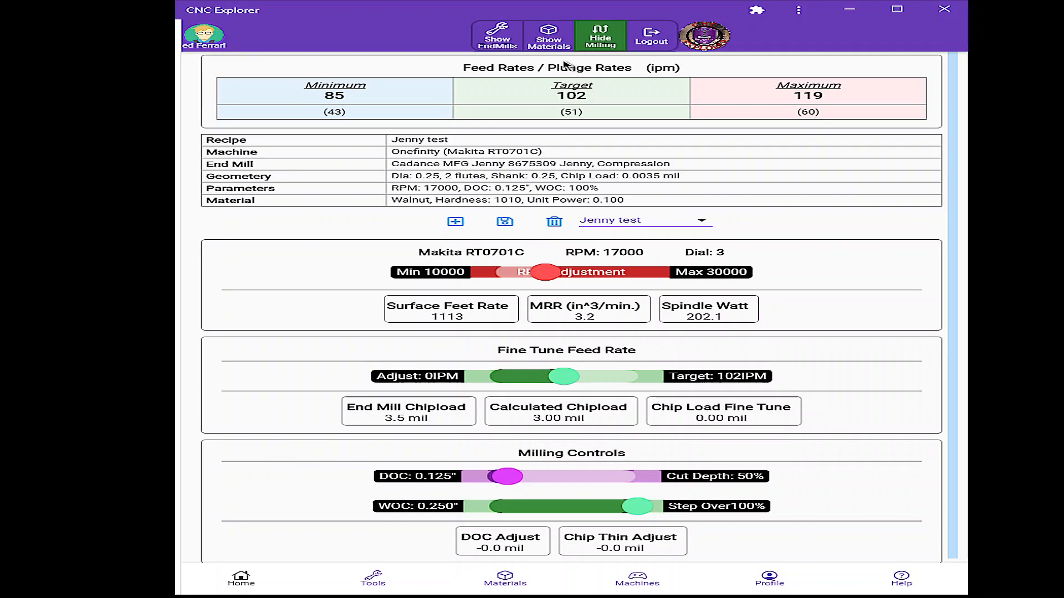
Filter the materials by Metal without search text and select Aluminum as the recipe's material.
{"action": "left_click", "coordinate": [600, 37]}
{"action": "left_click", "coordinate": [547, 43]}
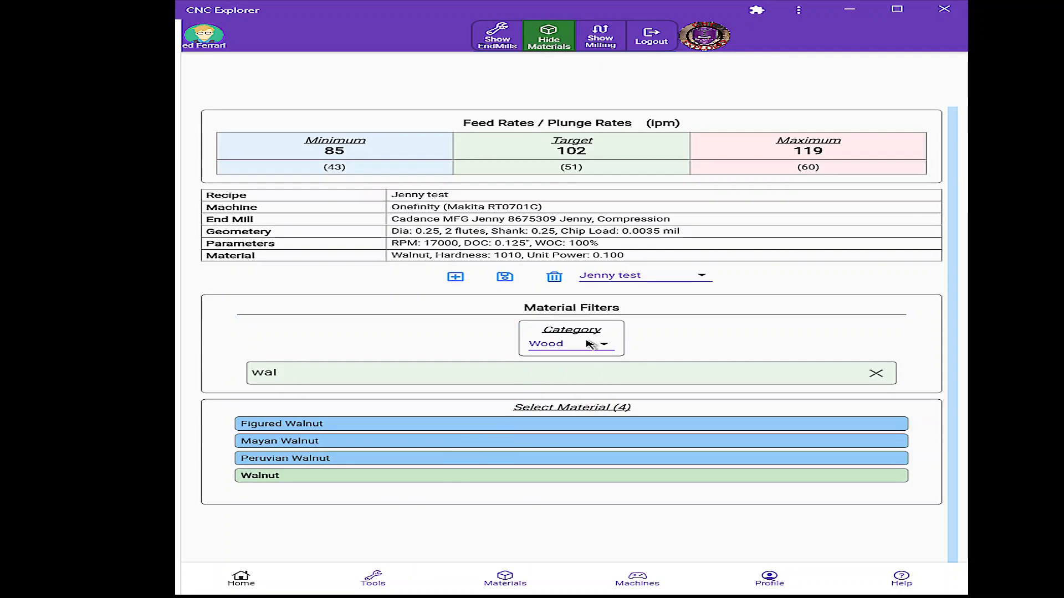
{"action": "left_click", "coordinate": [592, 347]}
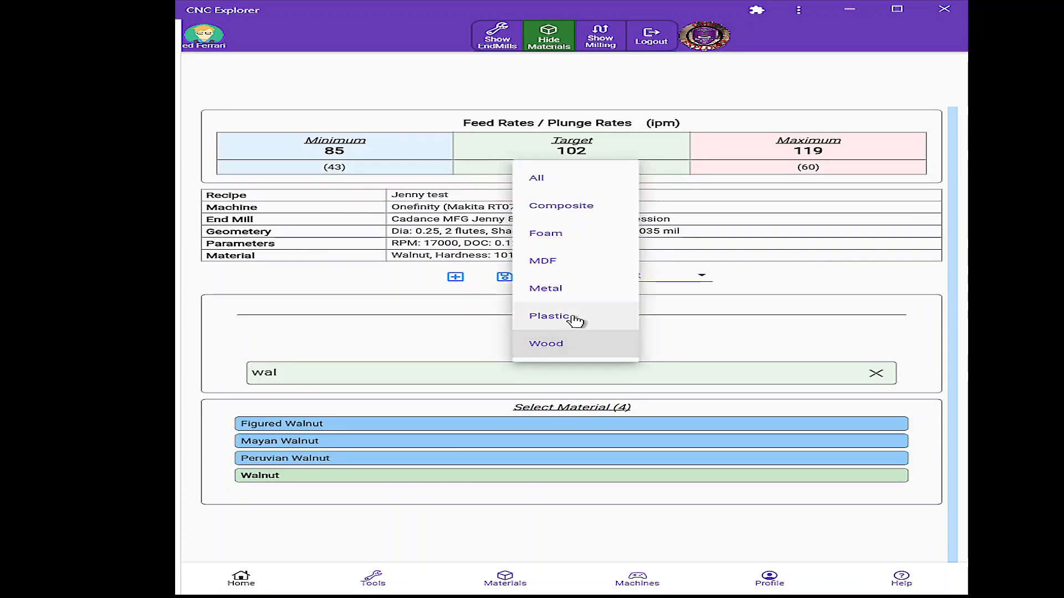
{"action": "left_click", "coordinate": [559, 291]}
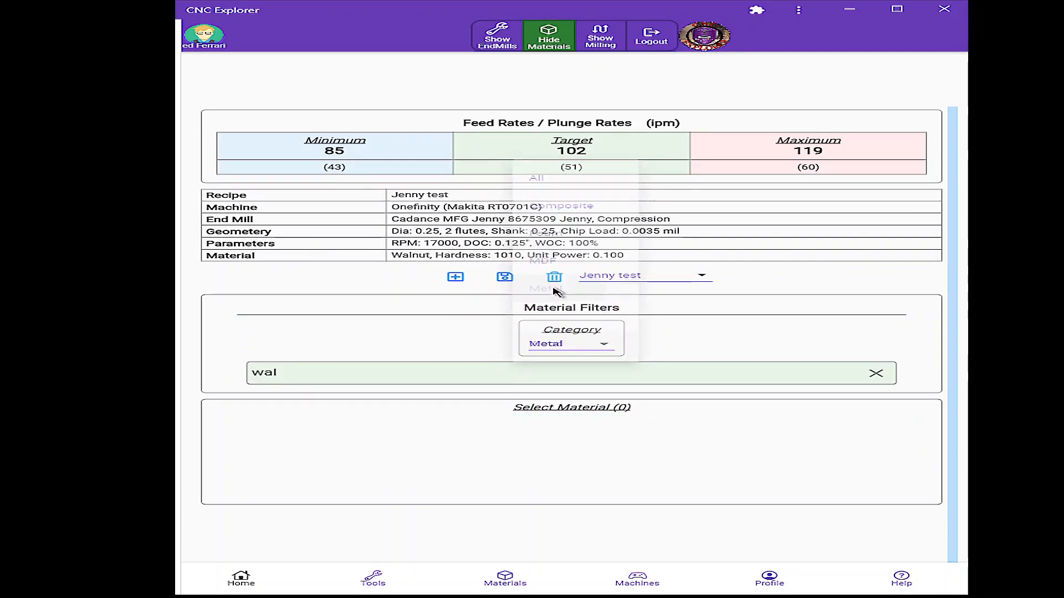
{"action": "left_click", "coordinate": [876, 373]}
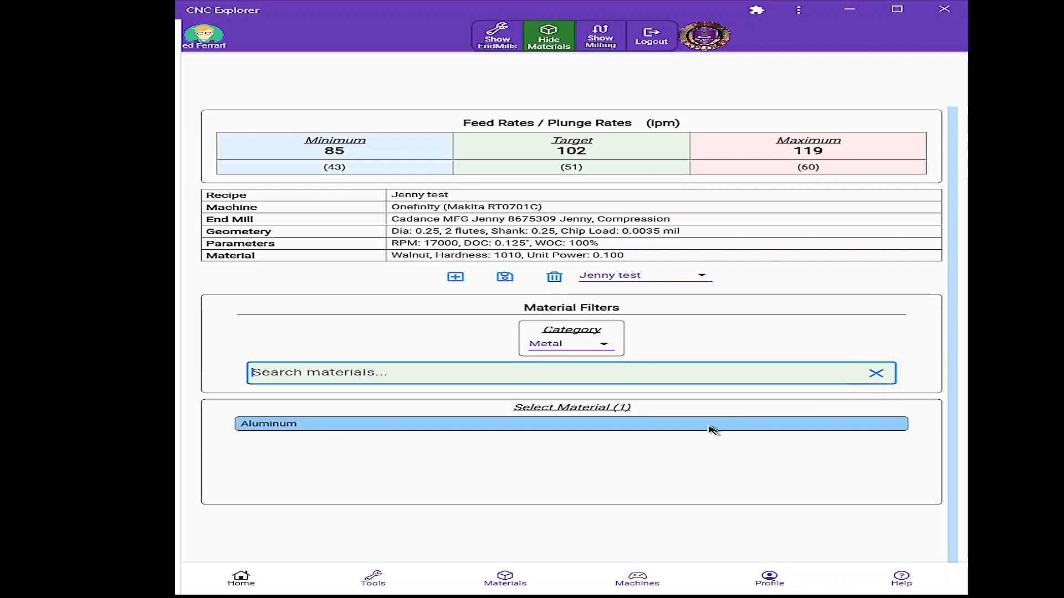
{"action": "left_click", "coordinate": [271, 424]}
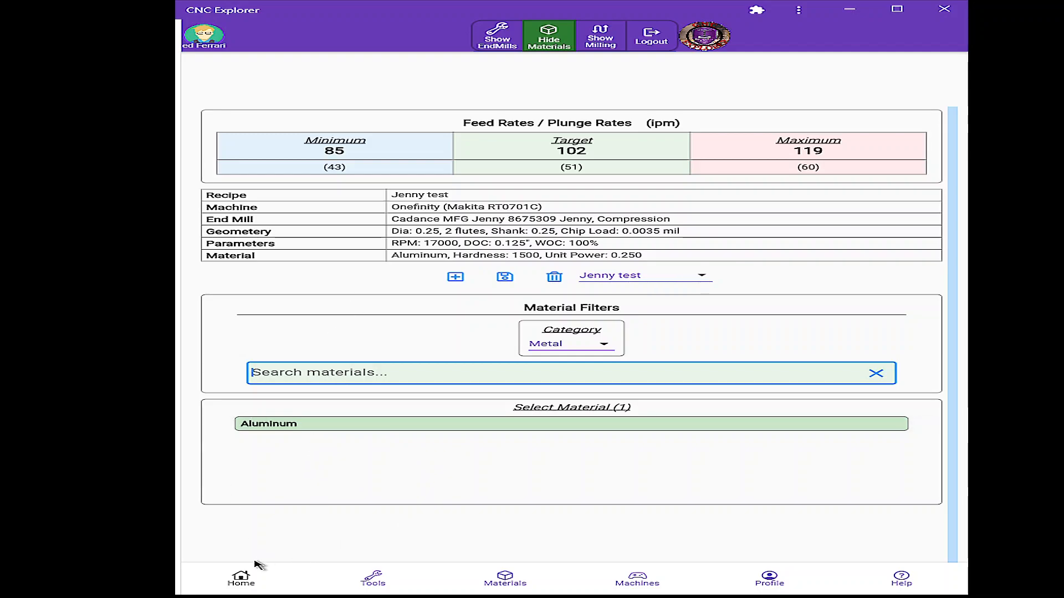
Replace the material list with the milling controls to check the spindle power for aluminum.
{"action": "left_click", "coordinate": [549, 38]}
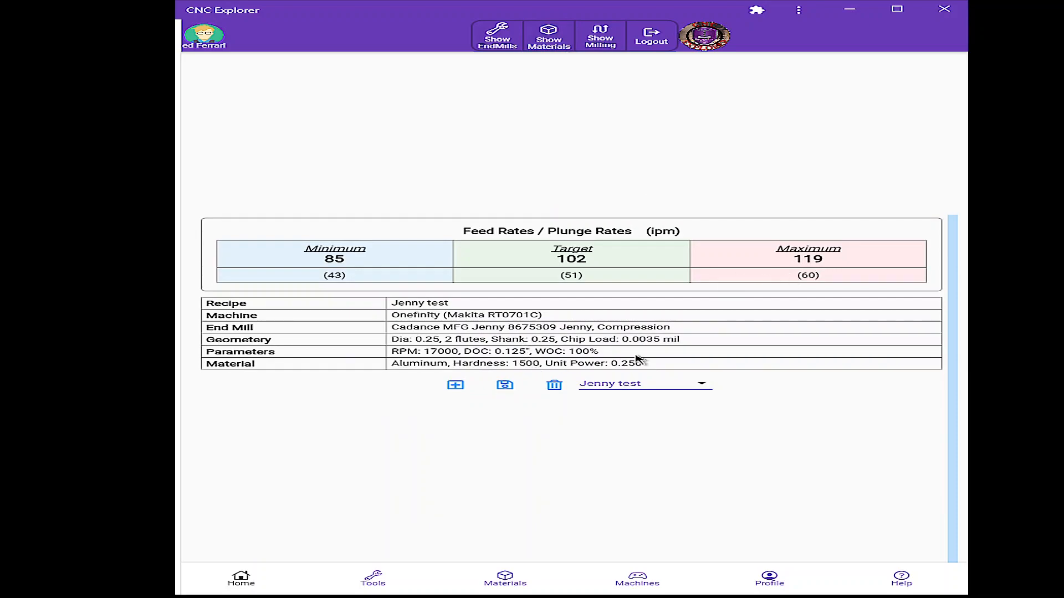
{"action": "left_click", "coordinate": [605, 40]}
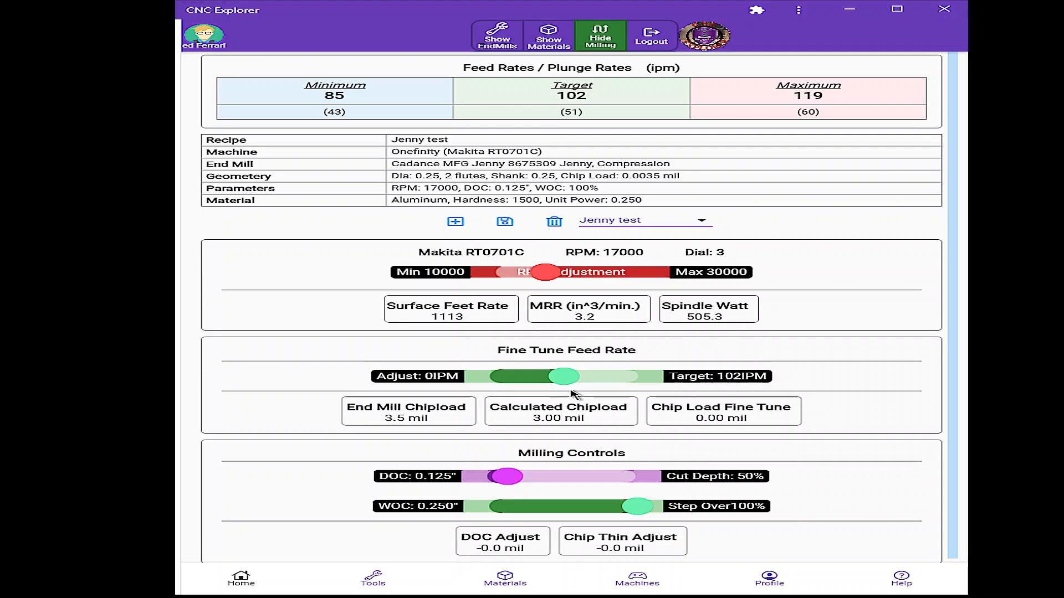
Bring back the material list in place of the milling controls and view its category choices.
{"action": "left_click", "coordinate": [566, 44]}
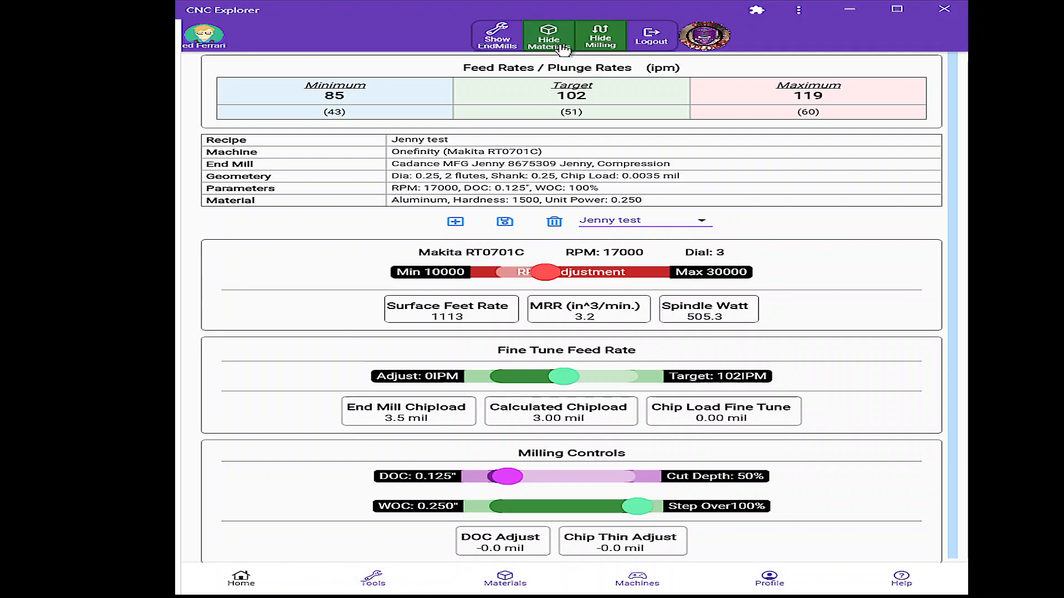
{"action": "left_click", "coordinate": [589, 42]}
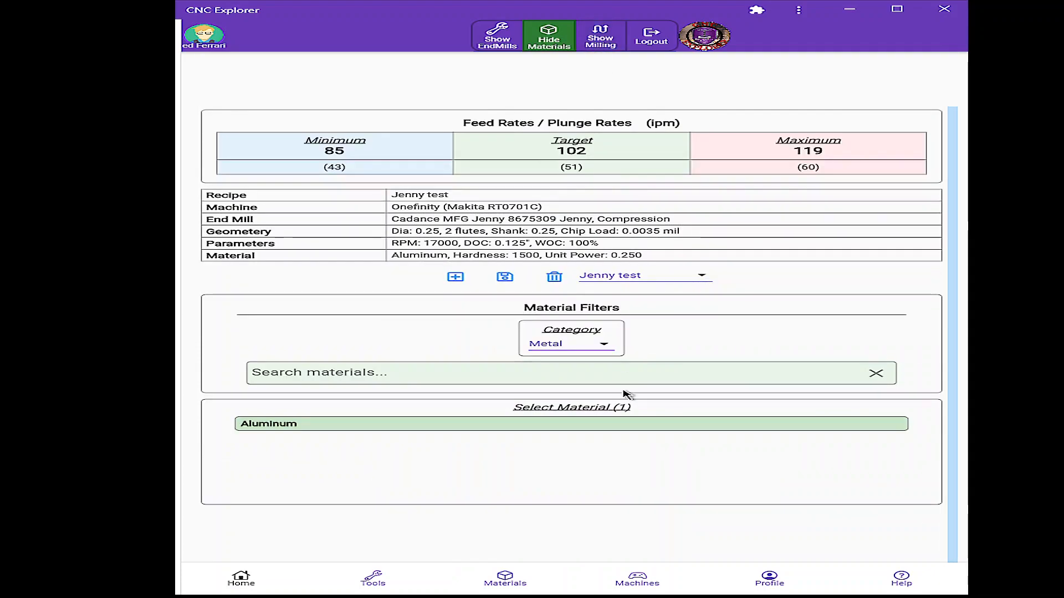
{"action": "left_click", "coordinate": [600, 345]}
{"action": "left_click", "coordinate": [594, 347]}
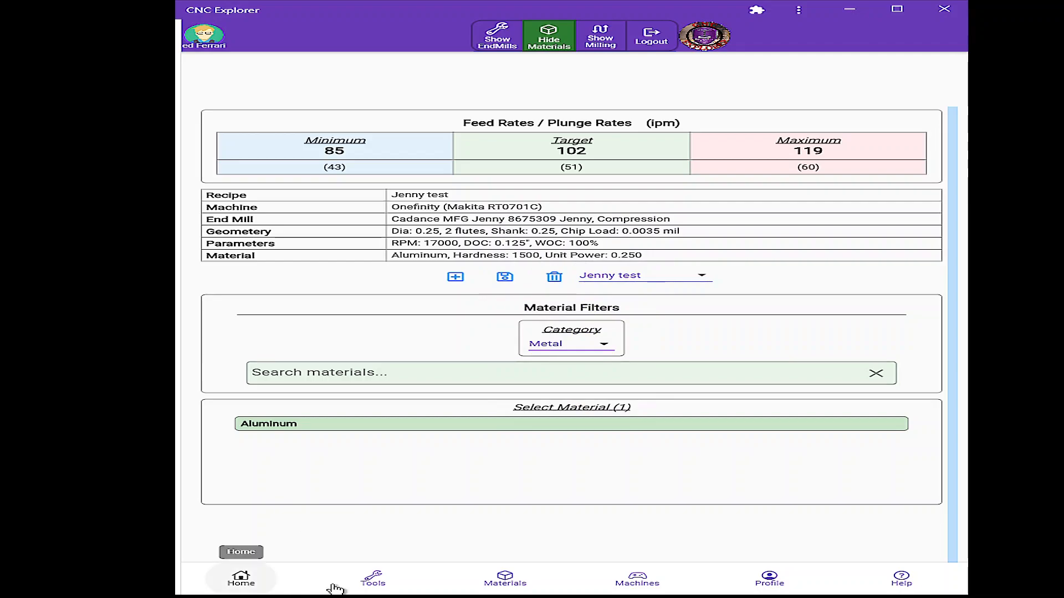
Filter the end mills by material type Aluminum and select the Amana 51480 single-flute 1/4 inch up-cut bit.
{"action": "left_click", "coordinate": [371, 578]}
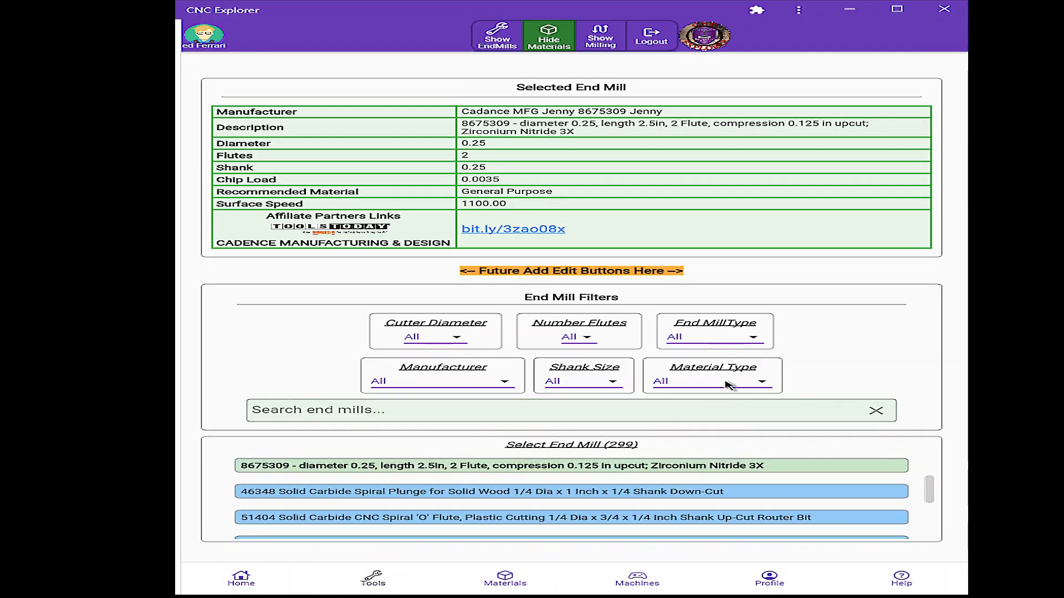
{"action": "left_click", "coordinate": [730, 384]}
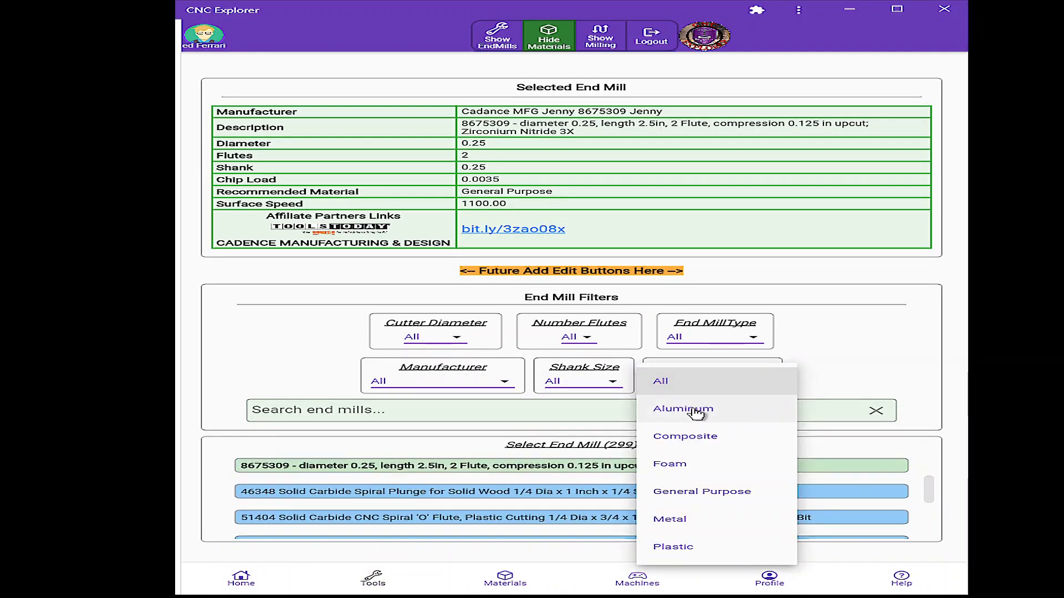
{"action": "left_click", "coordinate": [694, 411]}
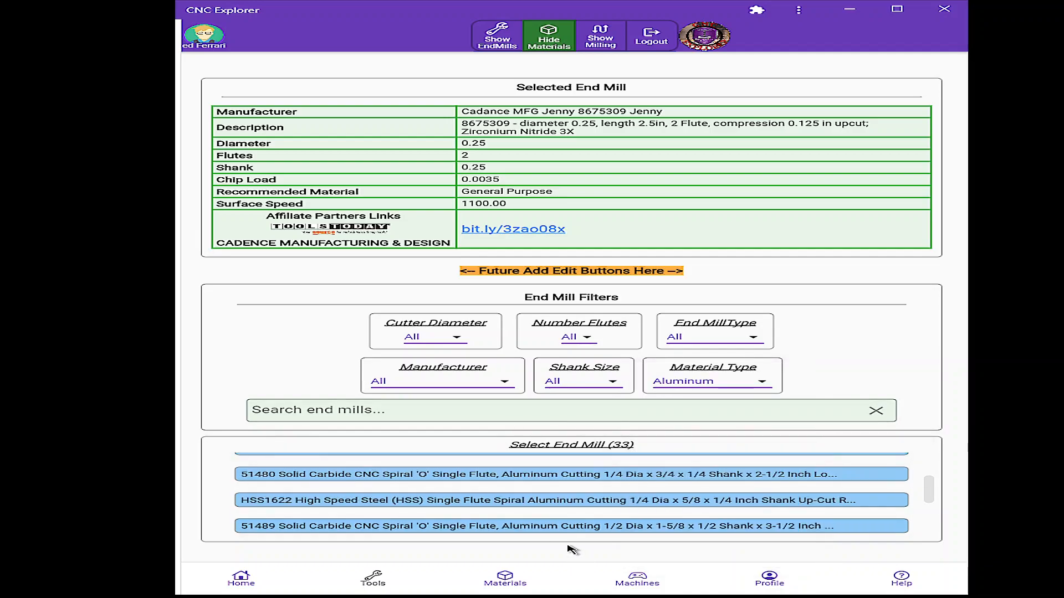
{"action": "left_click", "coordinate": [582, 475]}
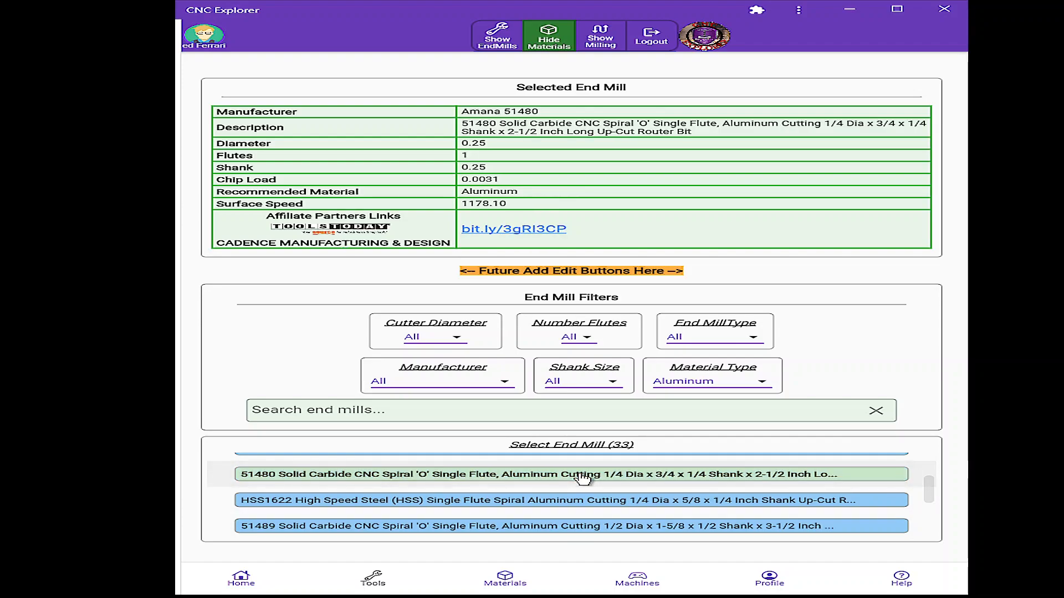
Return to the feed rate overview, hide the material list, and show the milling controls.
{"action": "left_click", "coordinate": [238, 579]}
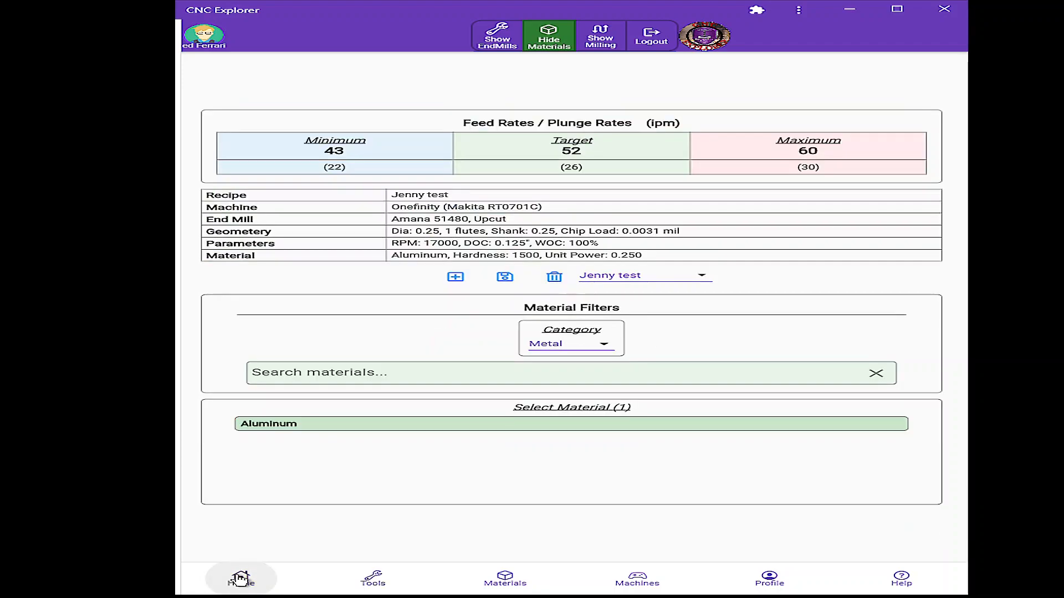
{"action": "left_click", "coordinate": [550, 39]}
{"action": "left_click", "coordinate": [598, 37]}
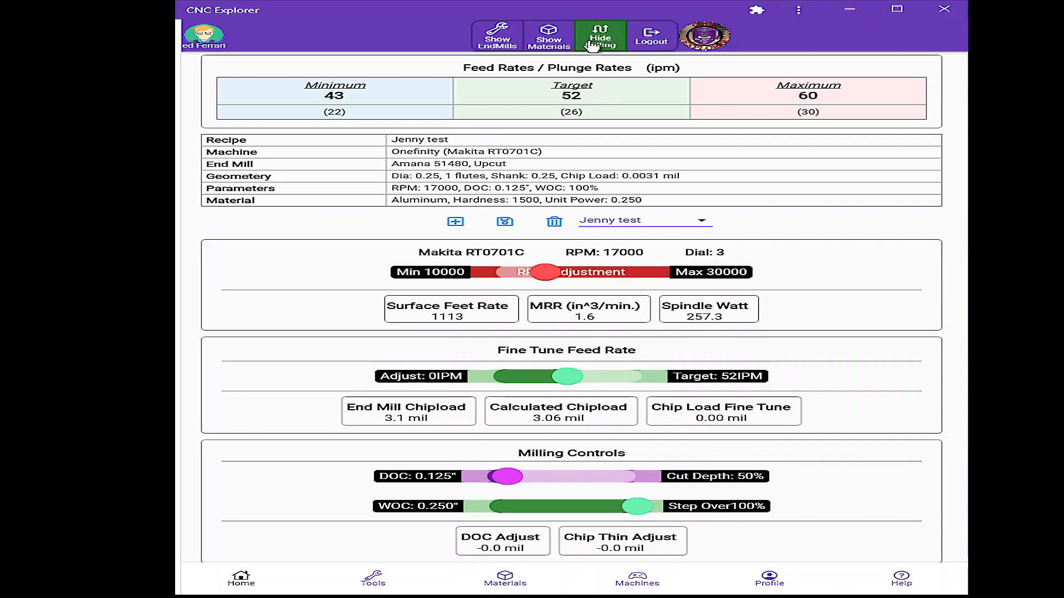
Review the selected material and end mill details, and return to the milling controls.
{"action": "left_click", "coordinate": [491, 581]}
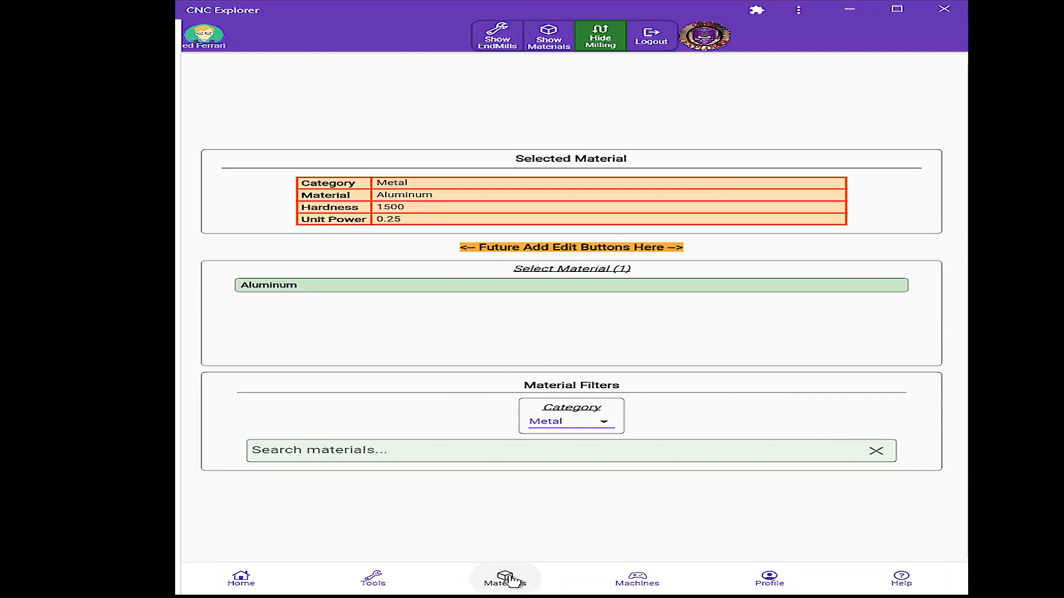
{"action": "left_click", "coordinate": [382, 583]}
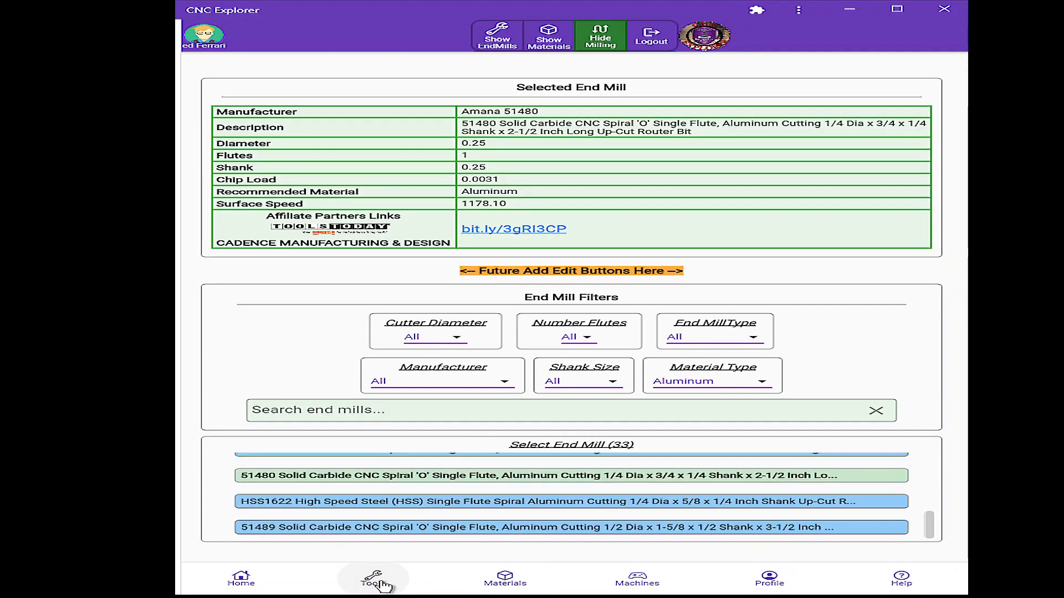
{"action": "left_click", "coordinate": [249, 584]}
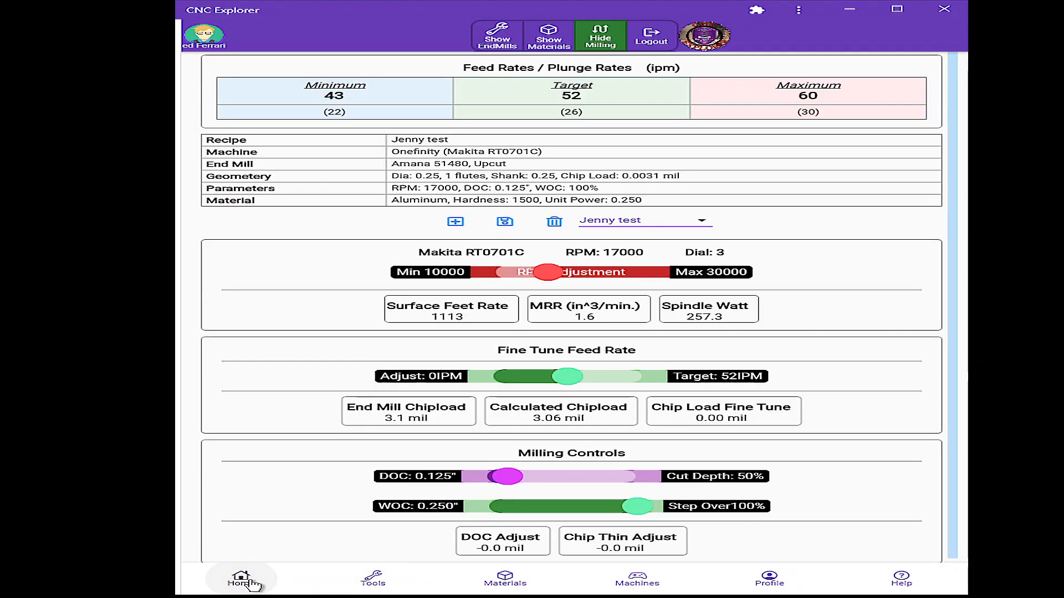
{"action": "mouse_move", "coordinate": [395, 272]}
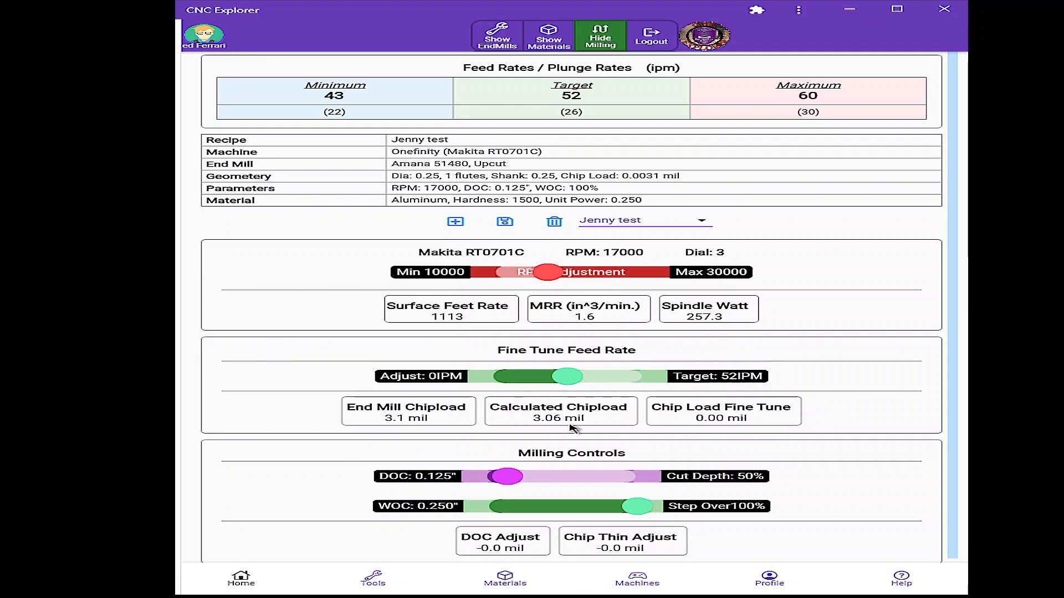